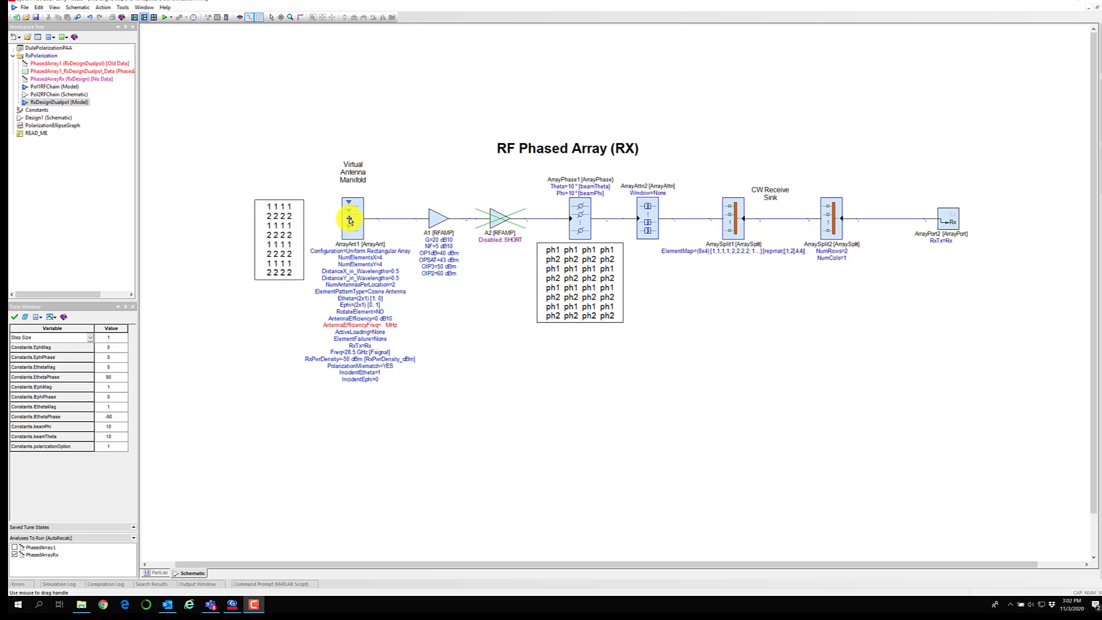
Step: Review the ArrayAnt1 antenna configuration, its element pattern with the polarization format options, and its Rx parameters
{"action": "left_click", "coordinate": [350, 221]}
{"action": "double_click", "coordinate": [350, 221]}
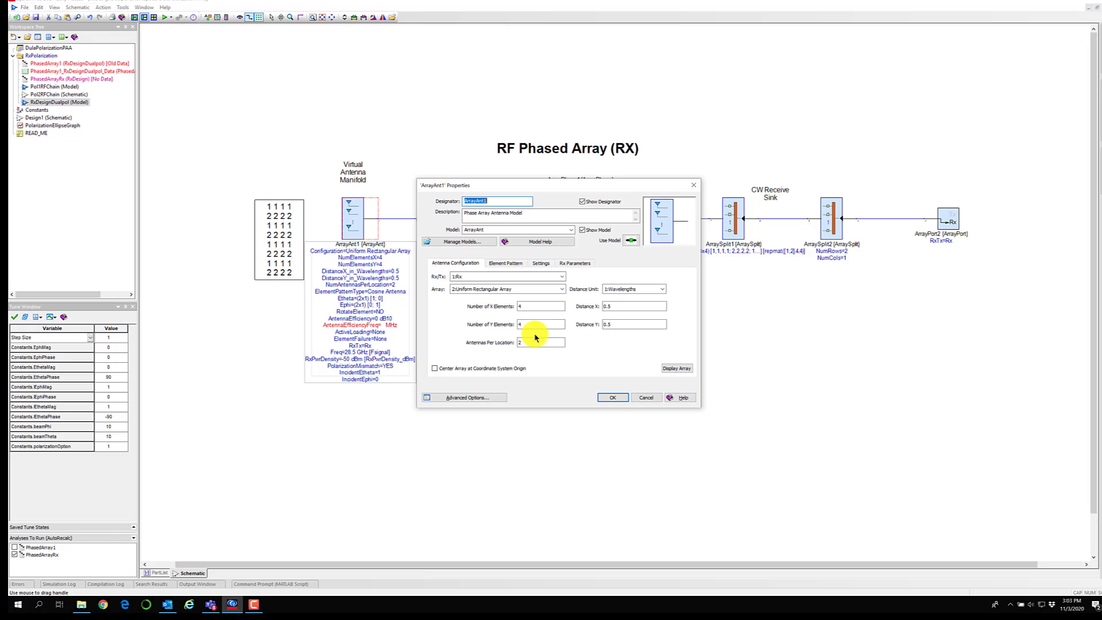
{"action": "left_click", "coordinate": [516, 263]}
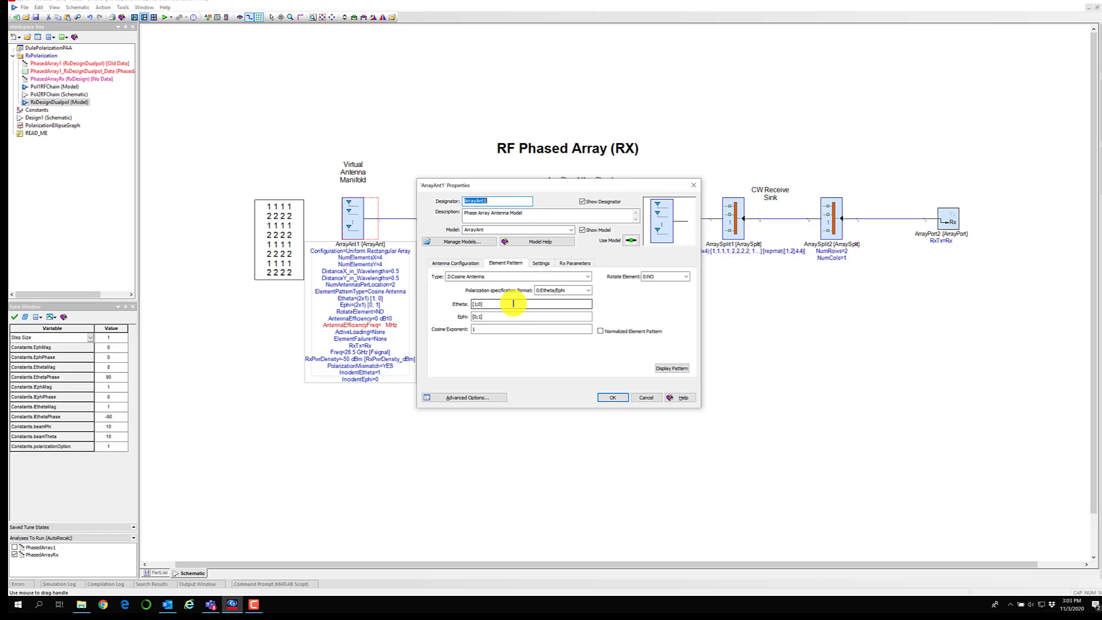
{"action": "left_click", "coordinate": [589, 292]}
{"action": "left_click", "coordinate": [590, 292]}
{"action": "left_click", "coordinate": [589, 293]}
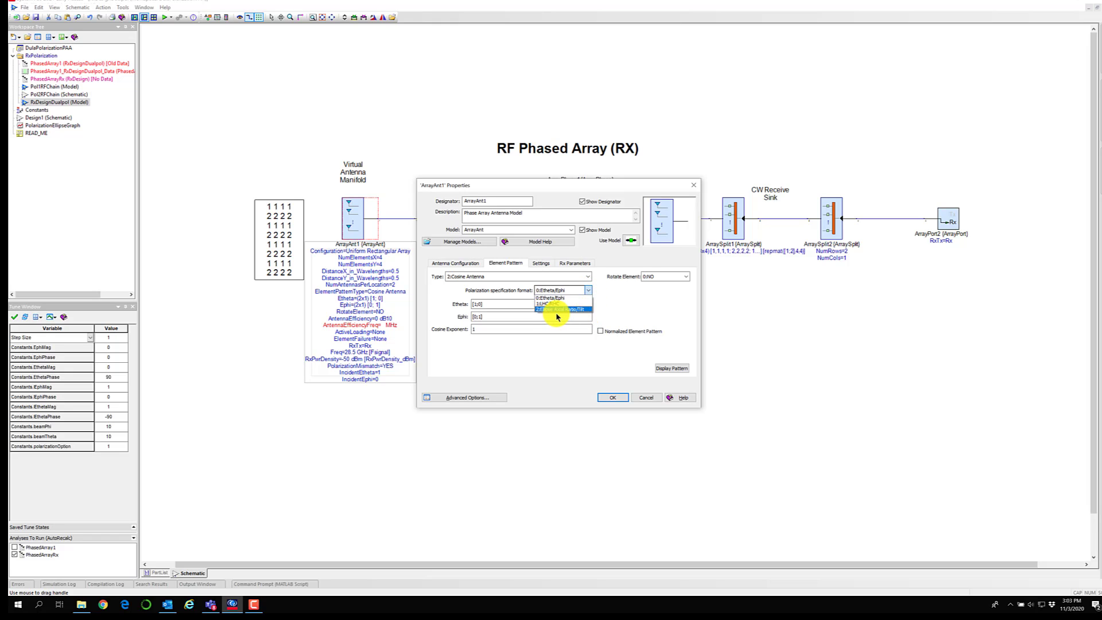
{"action": "left_click", "coordinate": [642, 315]}
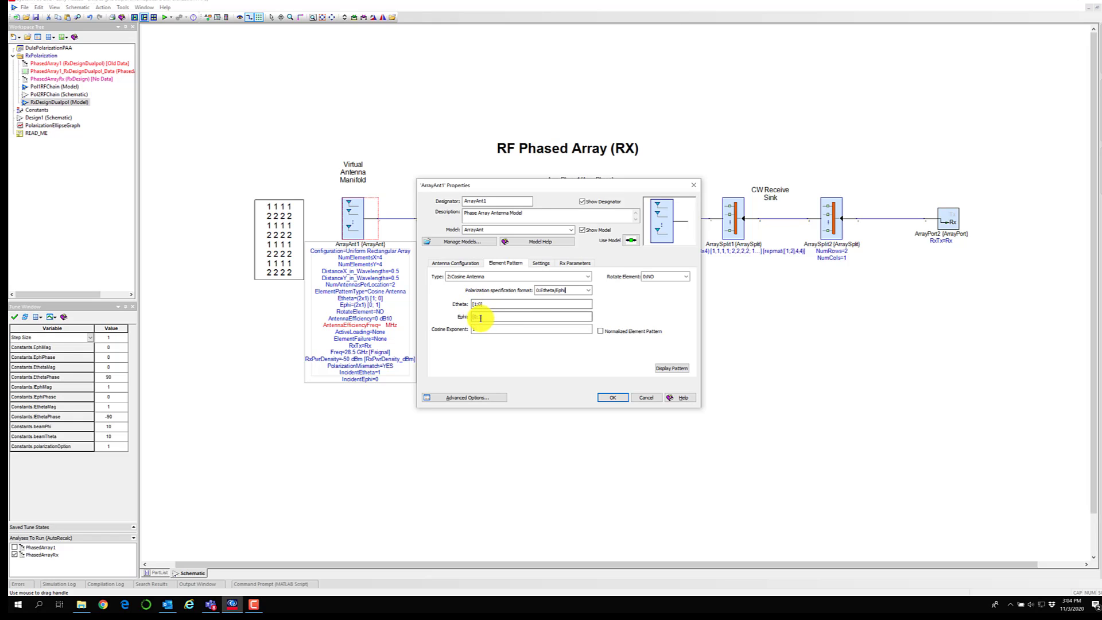
{"action": "left_click", "coordinate": [572, 264]}
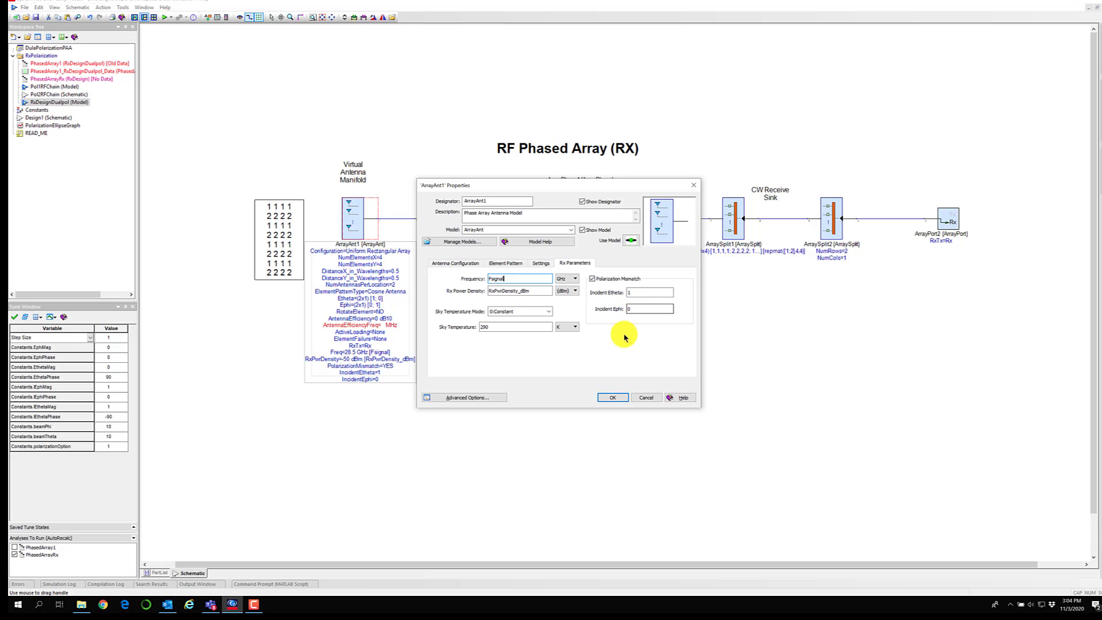
{"action": "left_click", "coordinate": [612, 397]}
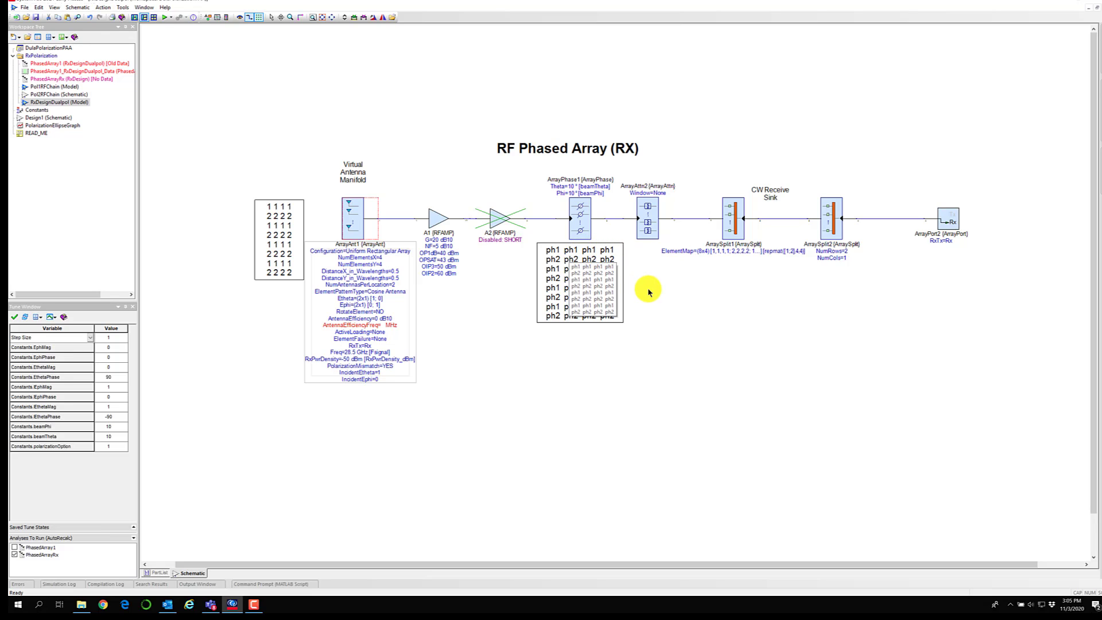
{"action": "left_click", "coordinate": [666, 323]}
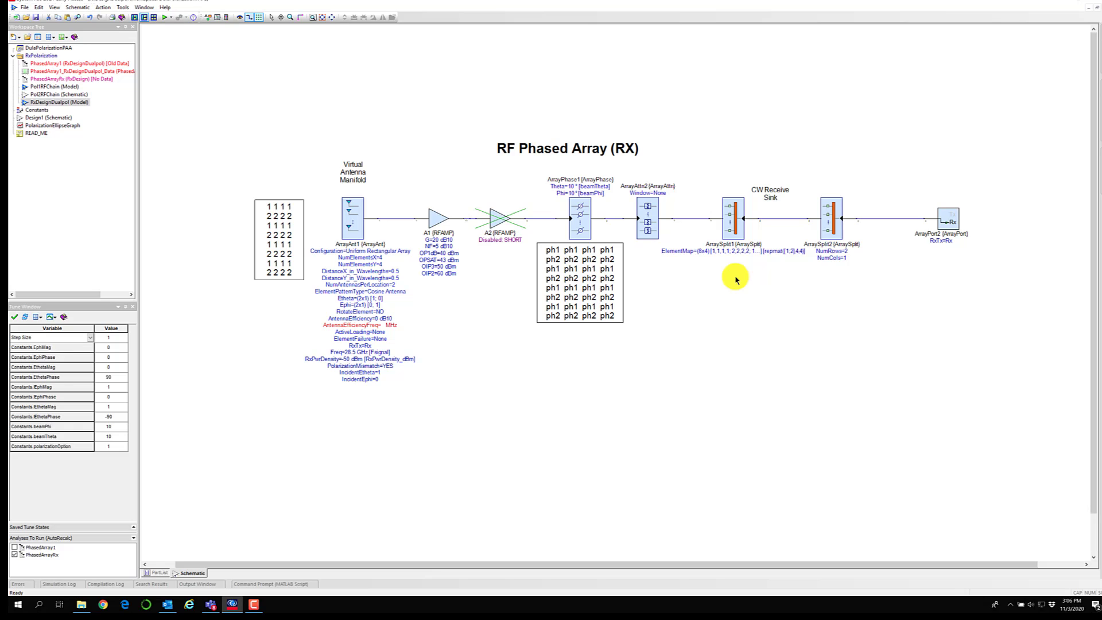
Step: Examine the custom element map of ArraySplit1 and the element matrix beside the virtual antenna manifold
{"action": "left_click", "coordinate": [735, 218]}
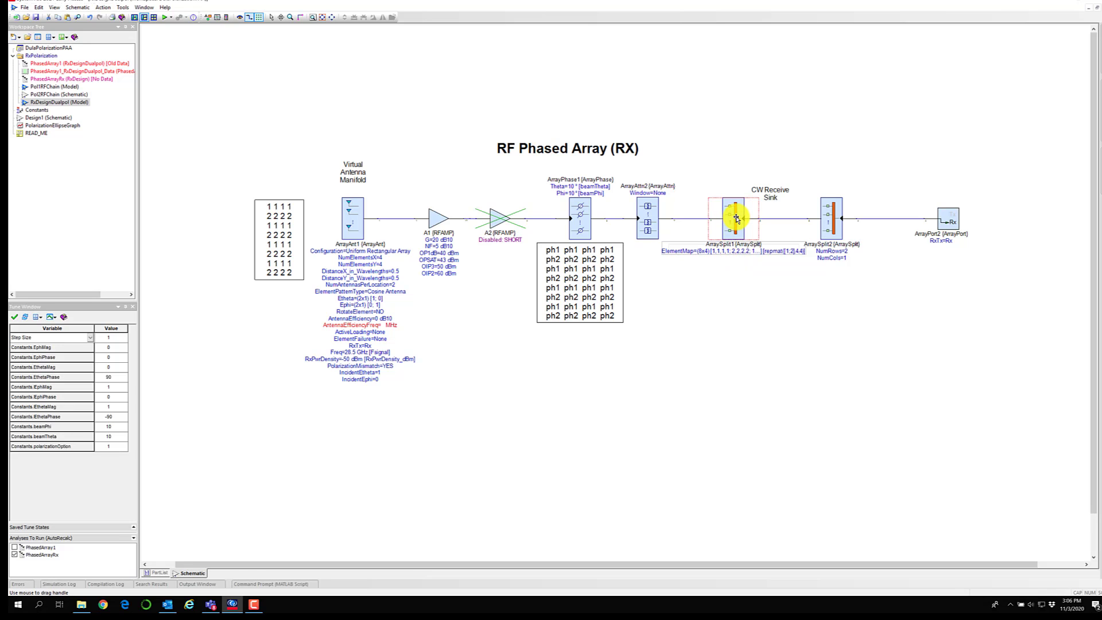
{"action": "double_click", "coordinate": [735, 218]}
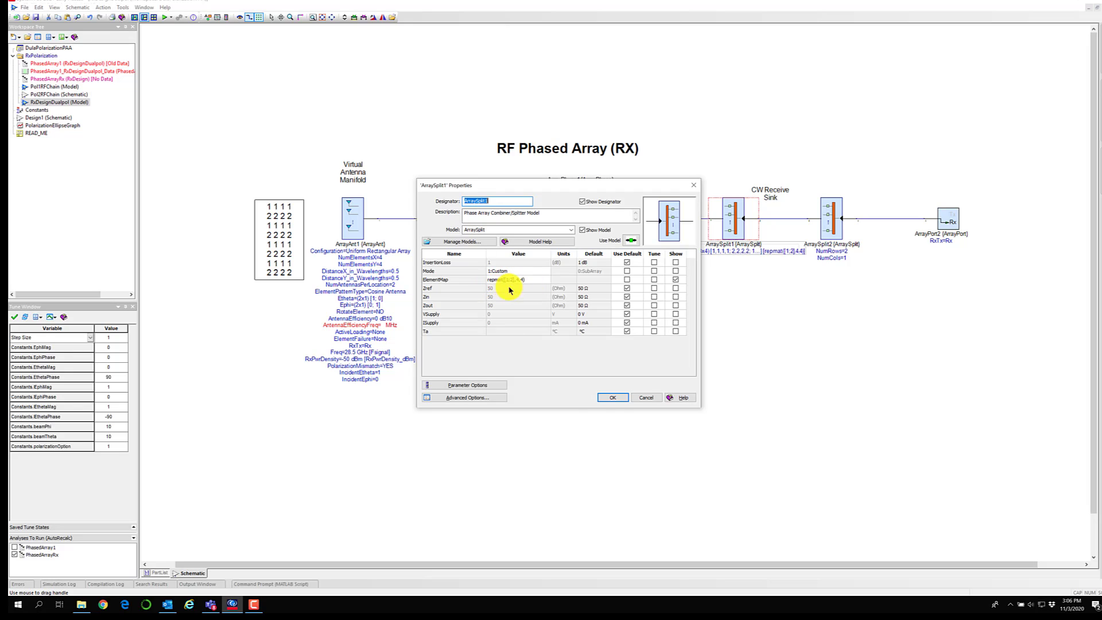
{"action": "left_click", "coordinate": [613, 397]}
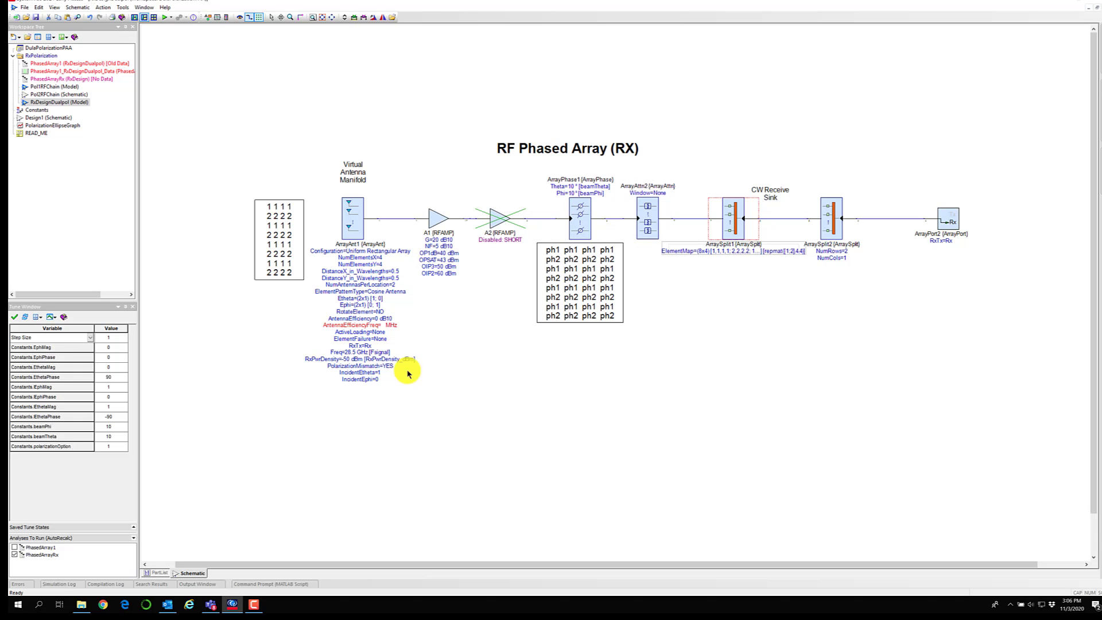
{"action": "left_click_drag", "start_coordinate": [287, 253], "coordinate": [285, 254]}
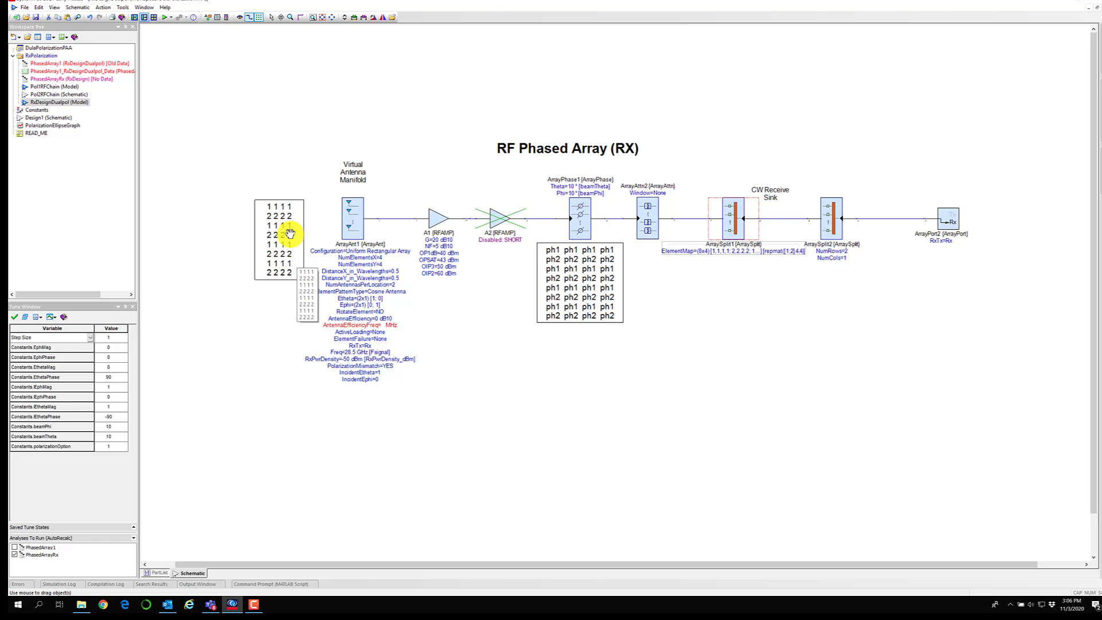
{"action": "left_click", "coordinate": [738, 300]}
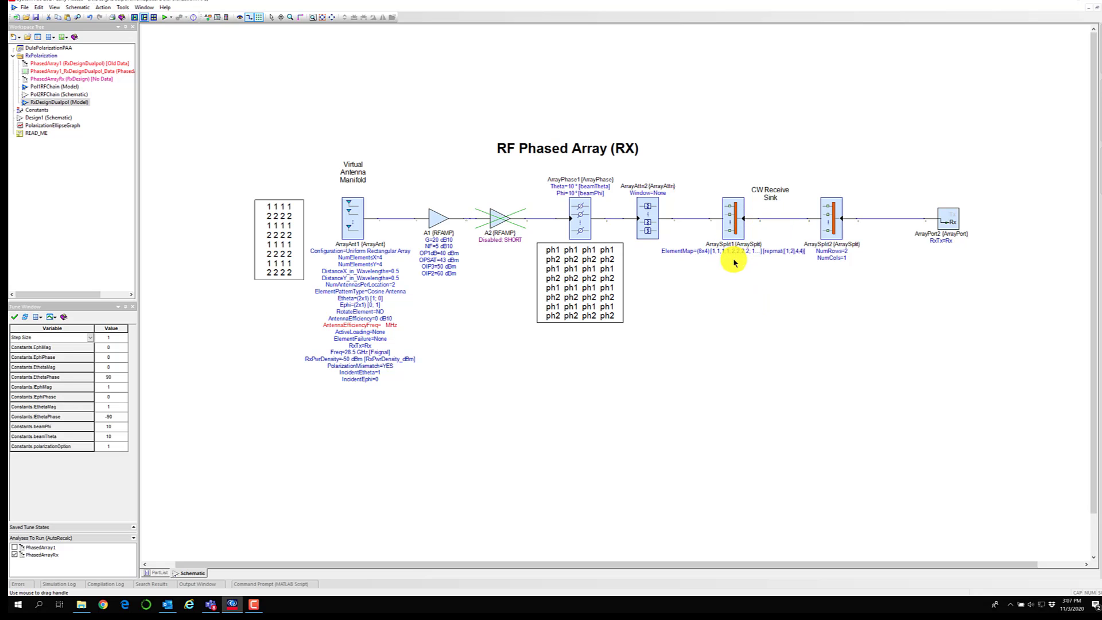
Step: Run the PhasedArray1 analysis and open its RxDesignDualpol dataset
{"action": "right_click", "coordinate": [41, 66]}
{"action": "left_click", "coordinate": [74, 120]}
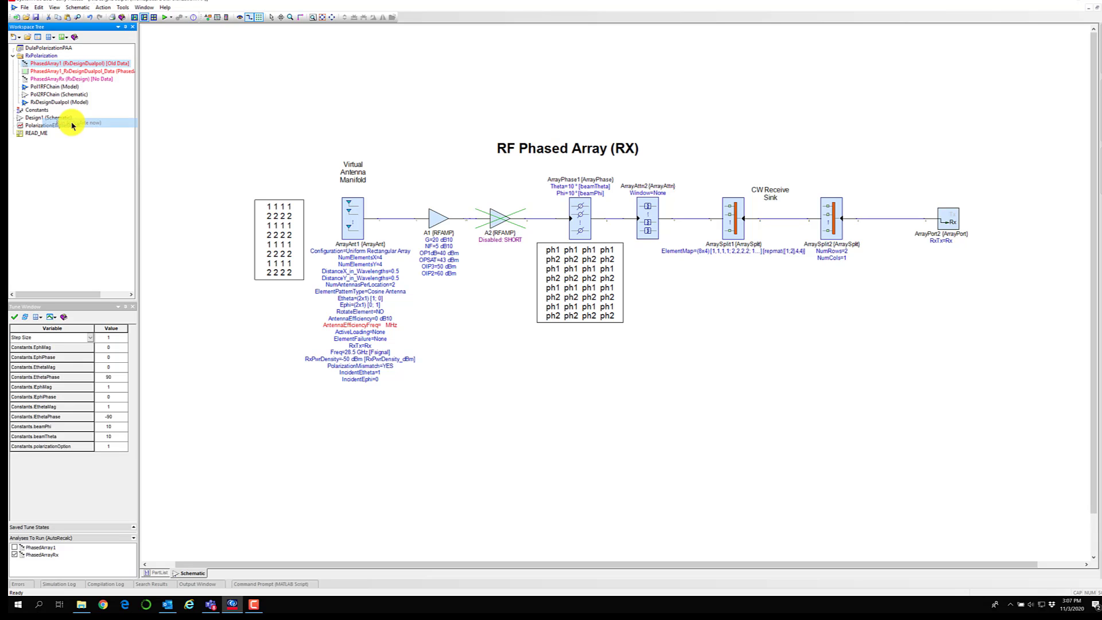
{"action": "double_click", "coordinate": [67, 71]}
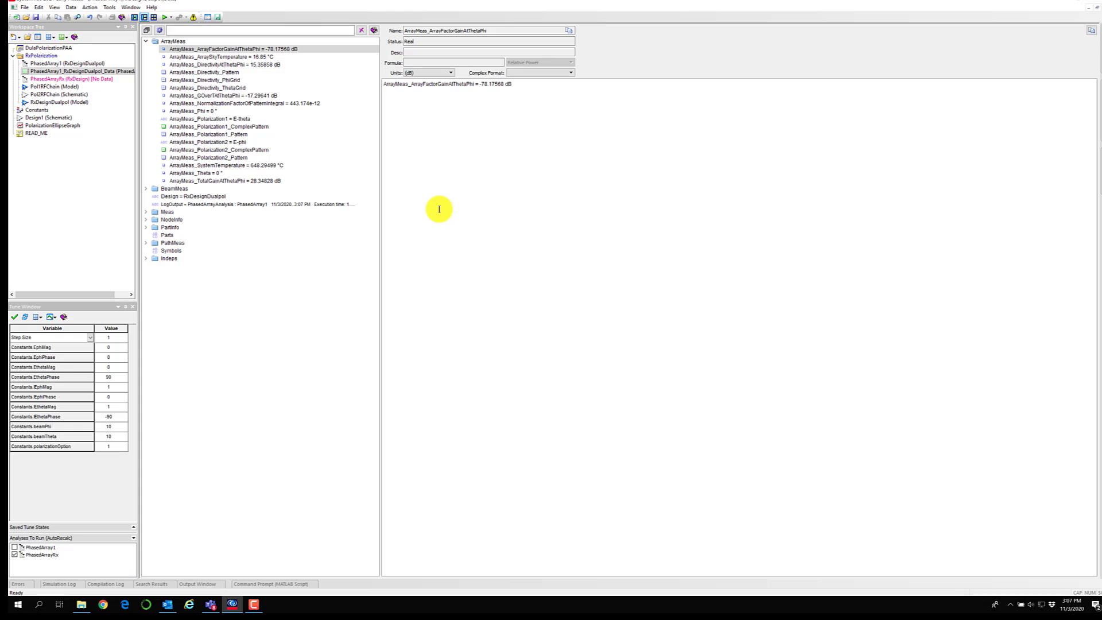
Step: Display the NodeInfo signal output of ArraySplit1 in Rectangular (Real+Imag) complex format
{"action": "left_click", "coordinate": [145, 220]}
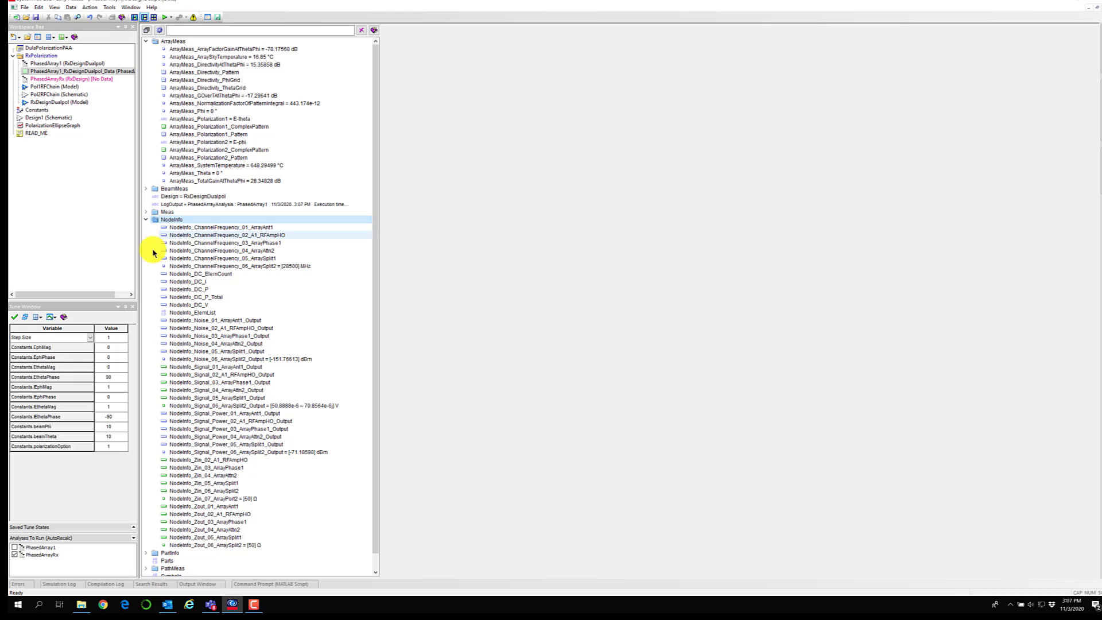
{"action": "left_click", "coordinate": [214, 398]}
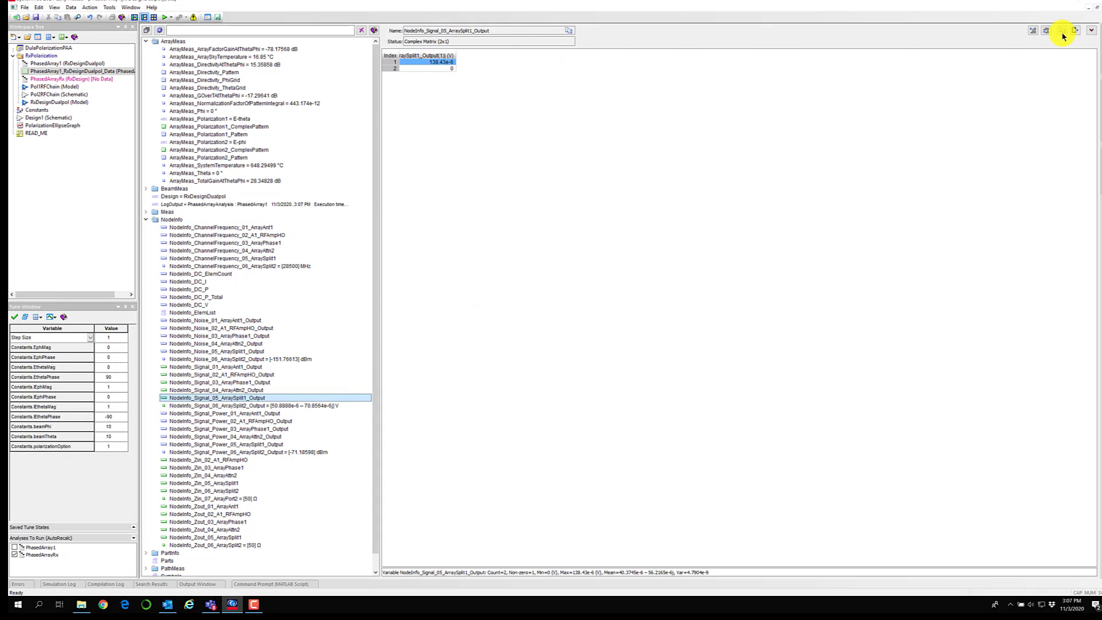
{"action": "left_click", "coordinate": [1092, 31]}
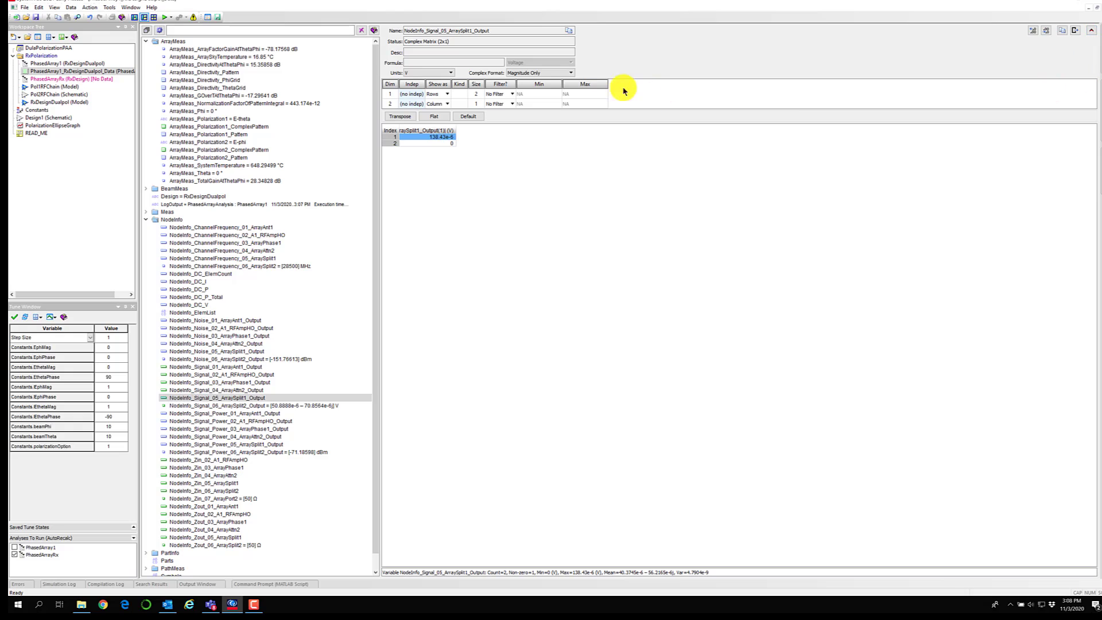
{"action": "left_click", "coordinate": [572, 74]}
{"action": "left_click", "coordinate": [539, 86]}
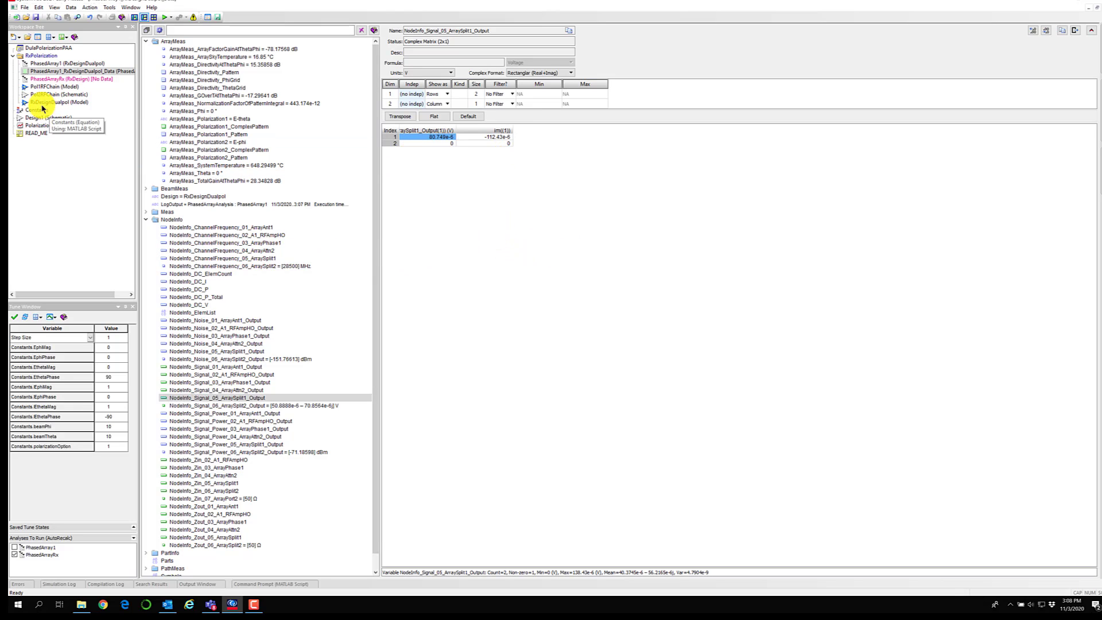
Step: In the RxDesignDualpol schematic, set the ArrayAnt1 incident Etheta to 0 and incident Ephi to 1
{"action": "double_click", "coordinate": [44, 99]}
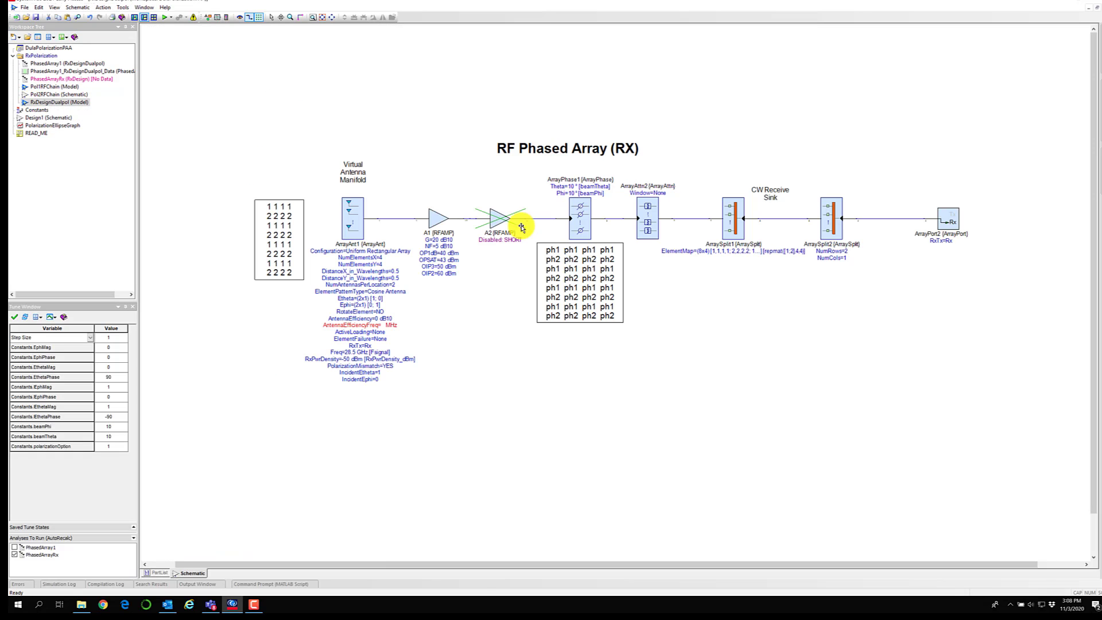
{"action": "left_click", "coordinate": [358, 212]}
{"action": "double_click", "coordinate": [358, 212]}
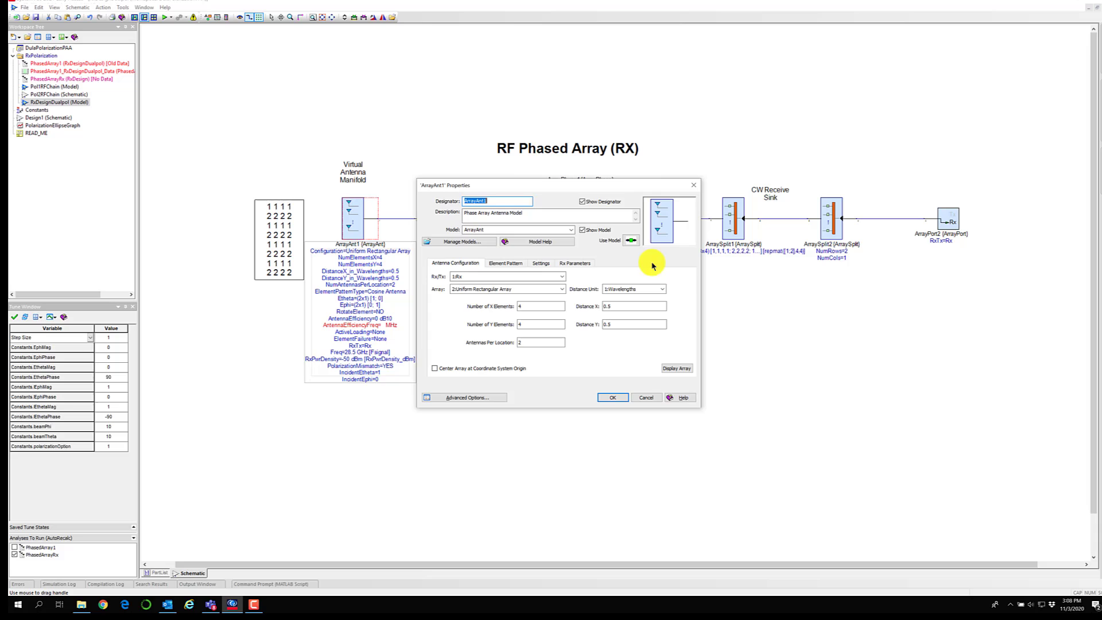
{"action": "left_click", "coordinate": [575, 262]}
{"action": "double_click", "coordinate": [637, 293]}
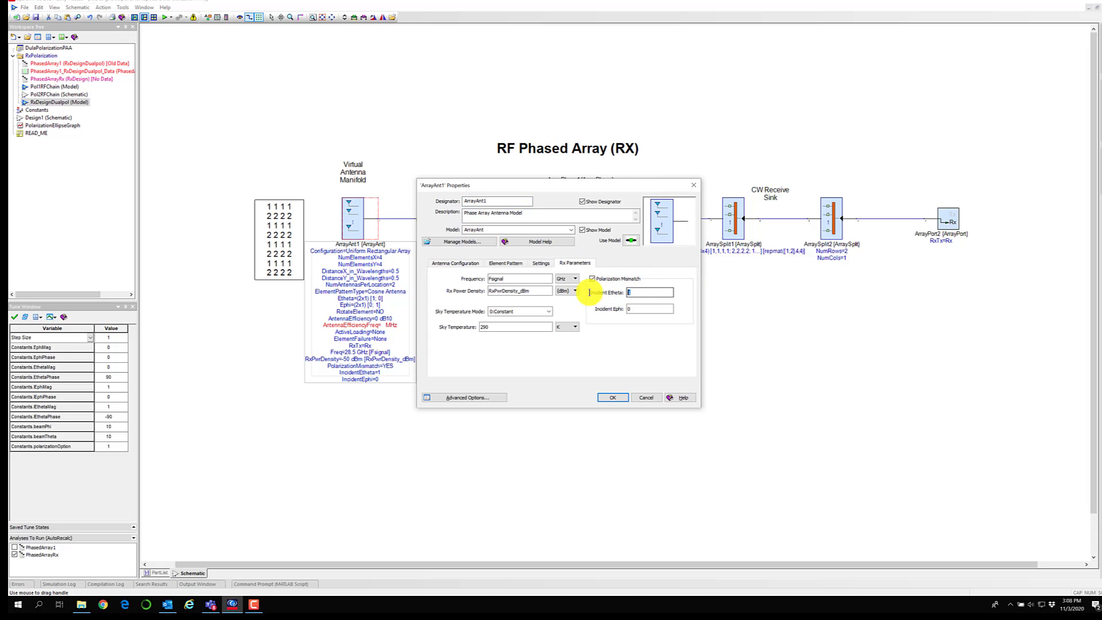
{"action": "type", "text": "0"}
{"action": "double_click", "coordinate": [656, 306]}
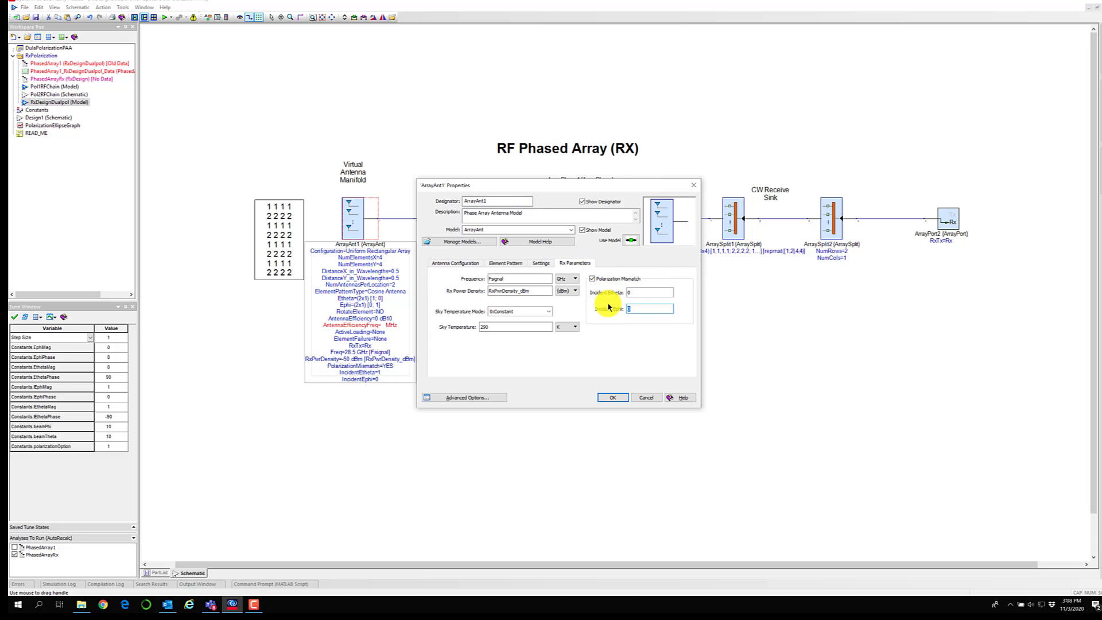
{"action": "type", "text": "1"}
{"action": "left_click", "coordinate": [619, 402]}
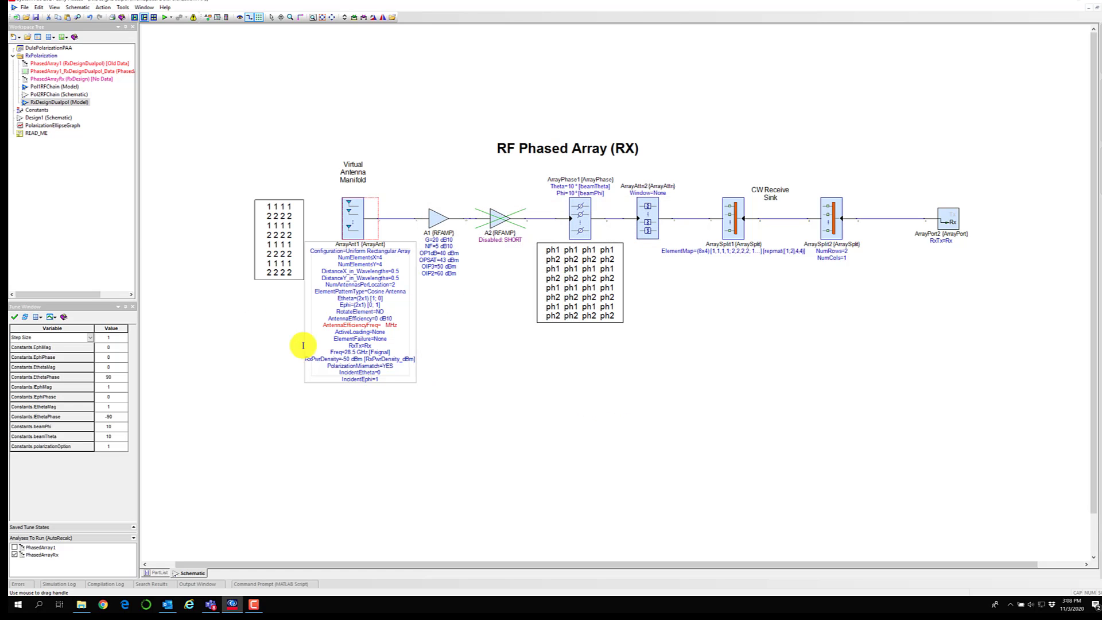
Step: Rerun the phased array analysis and view the ArraySplit1 output signal in Rectangular (Real+Imag) format
{"action": "left_click", "coordinate": [165, 18]}
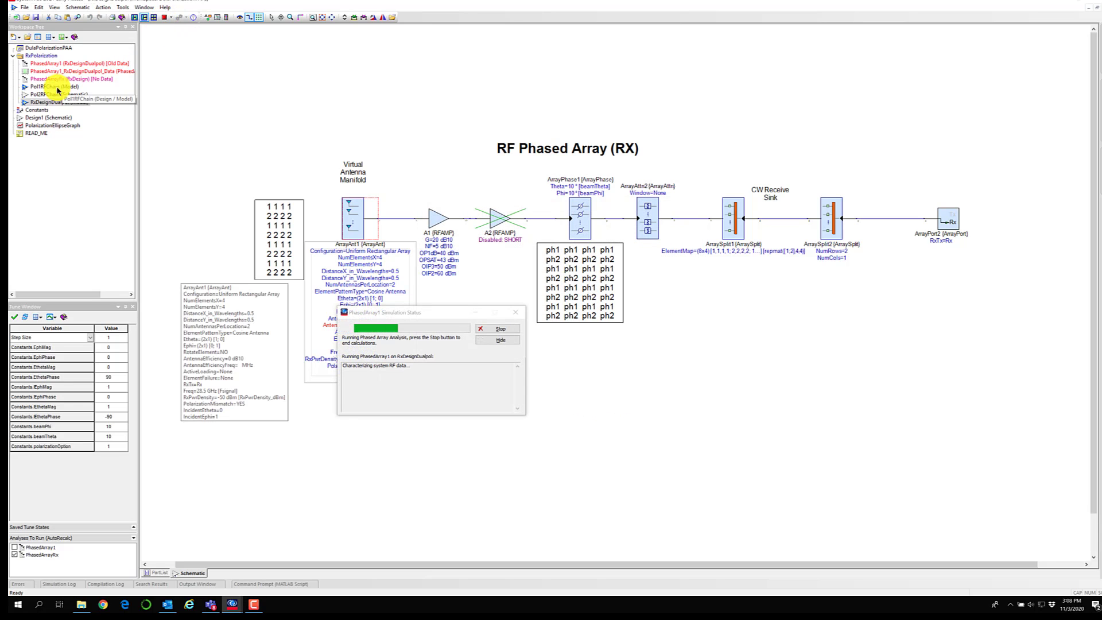
{"action": "double_click", "coordinate": [38, 70]}
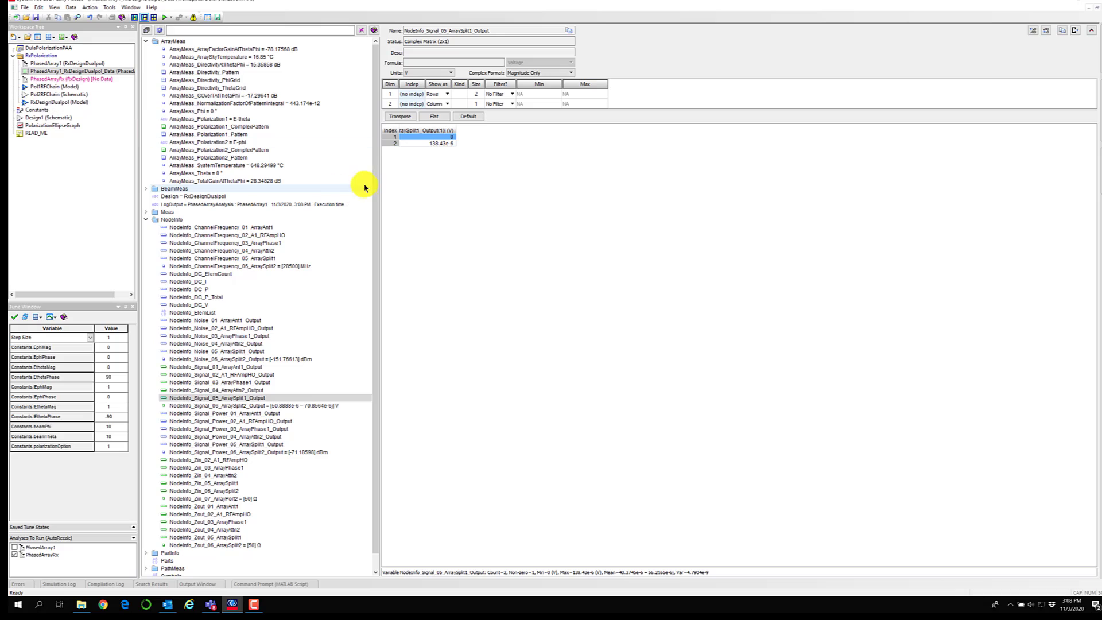
{"action": "left_click", "coordinate": [568, 73]}
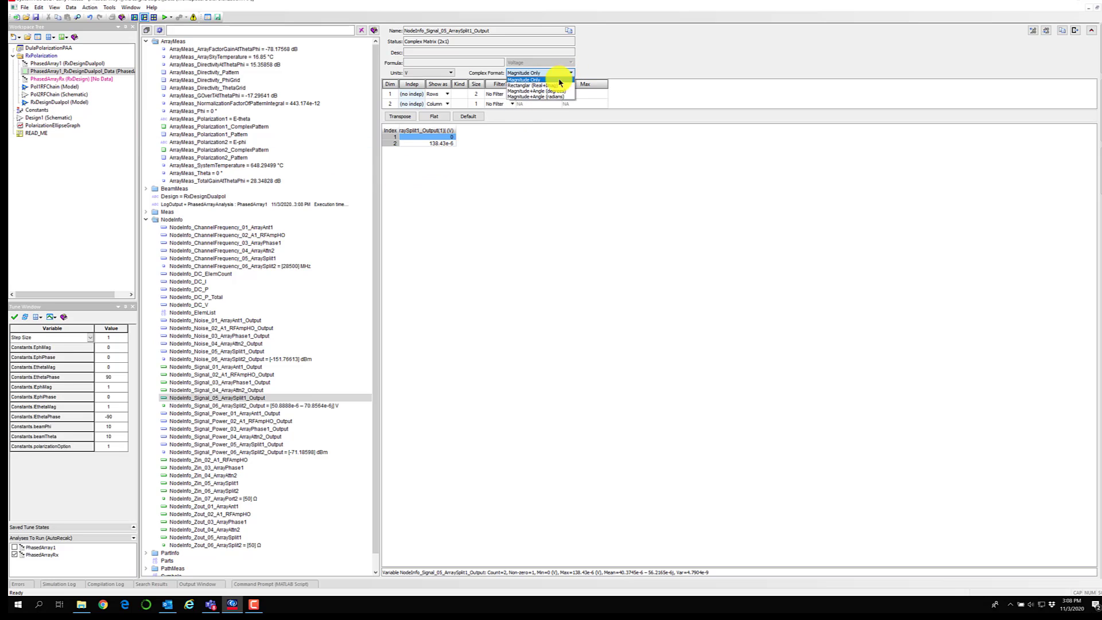
{"action": "left_click", "coordinate": [518, 86]}
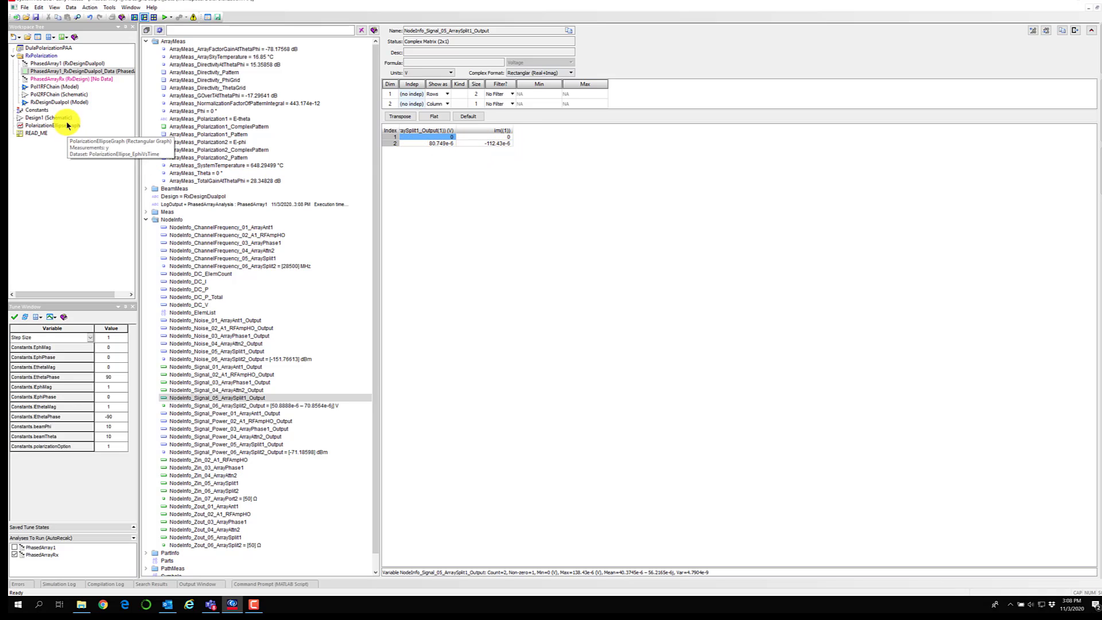
Step: Set both the incident Etheta and incident Ephi of ArrayAnt1 in the RxDesignDualpol schematic to 0.5
{"action": "double_click", "coordinate": [36, 105]}
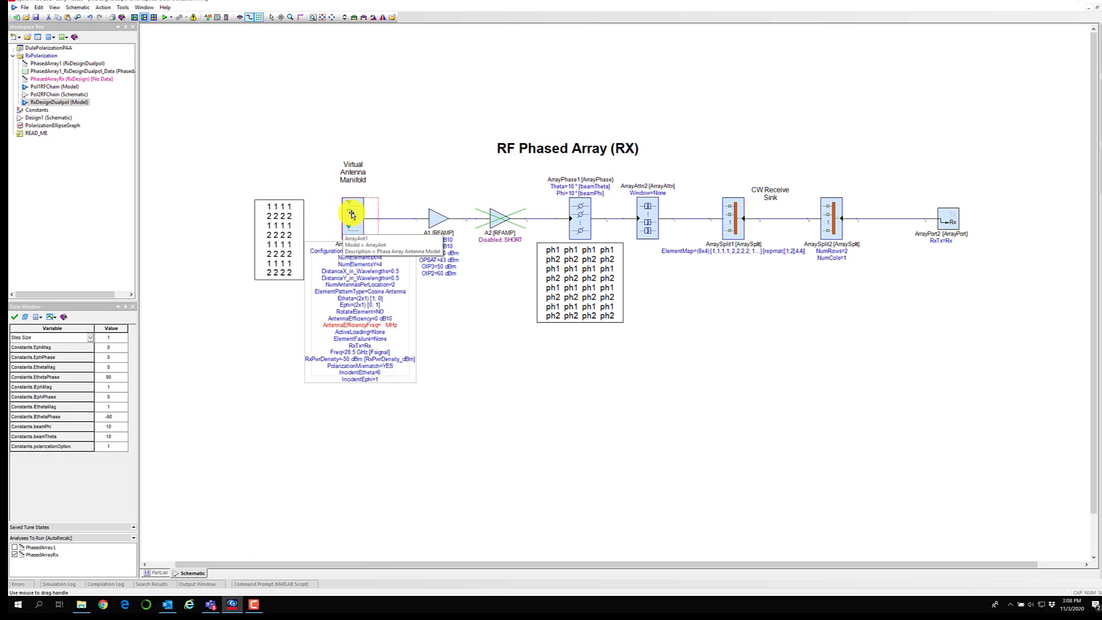
{"action": "double_click", "coordinate": [352, 214]}
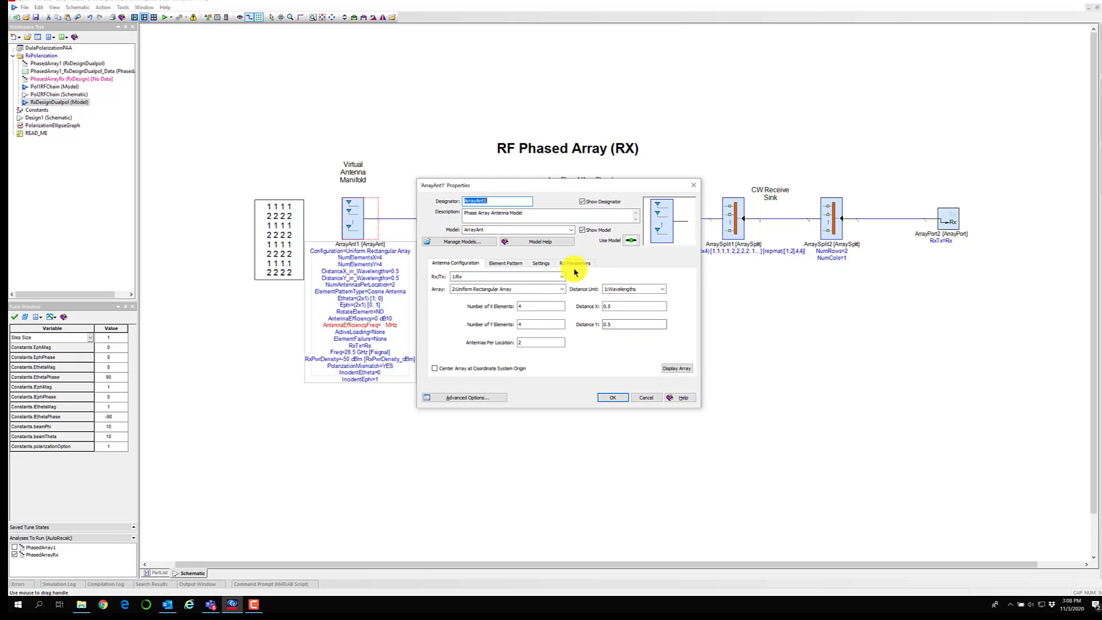
{"action": "left_click", "coordinate": [573, 265]}
{"action": "left_click", "coordinate": [634, 295]}
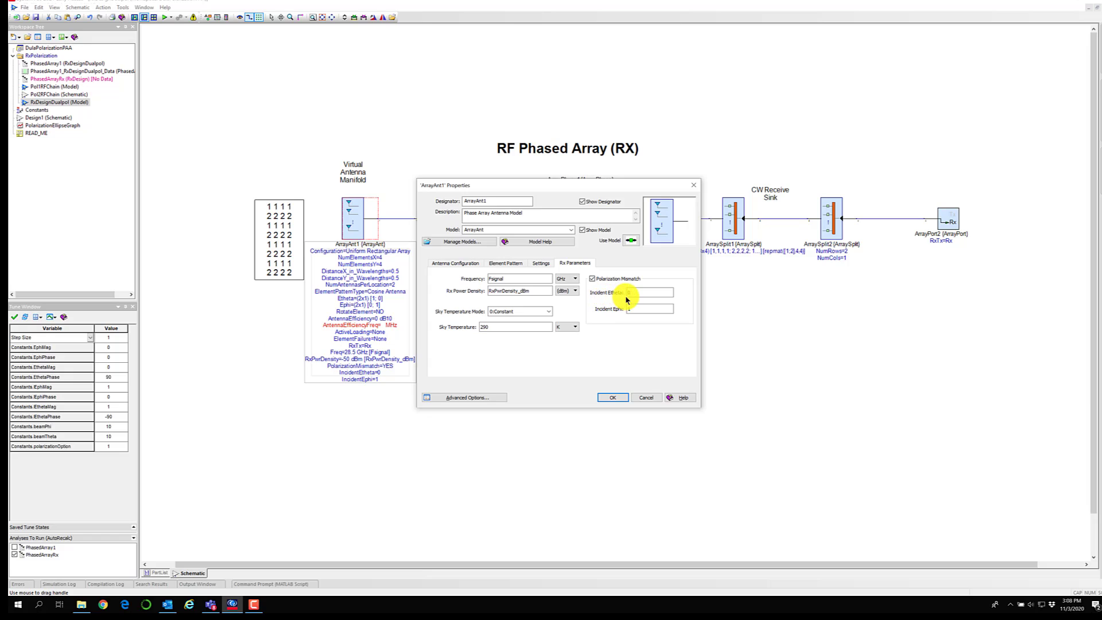
{"action": "double_click", "coordinate": [631, 292]}
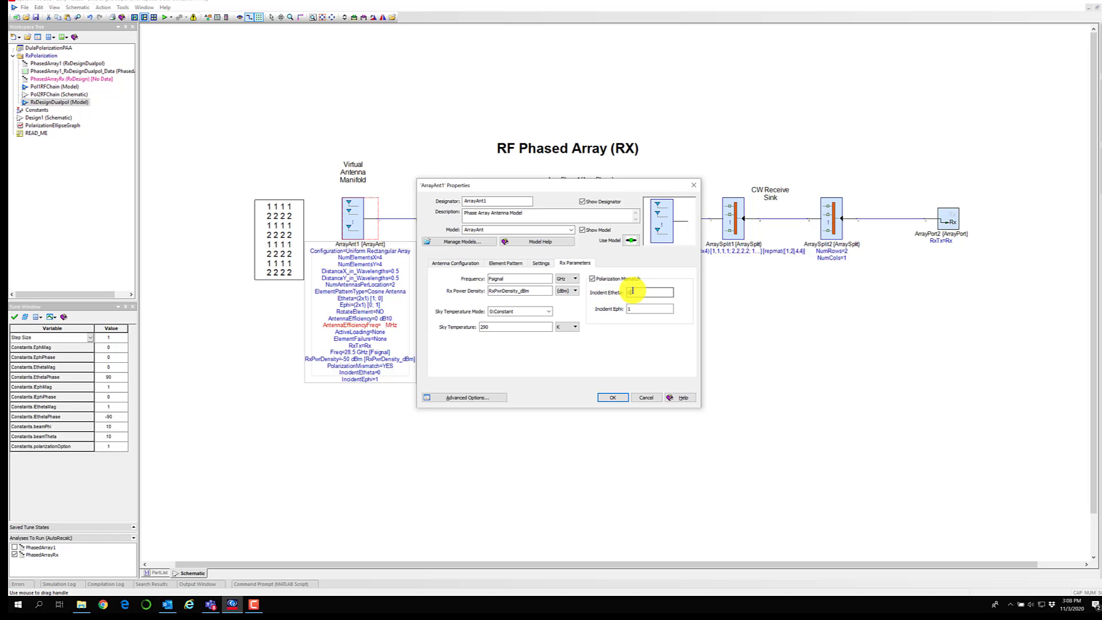
{"action": "type", "text": "0.5"}
{"action": "double_click", "coordinate": [632, 308]}
{"action": "type", "text": "0"}
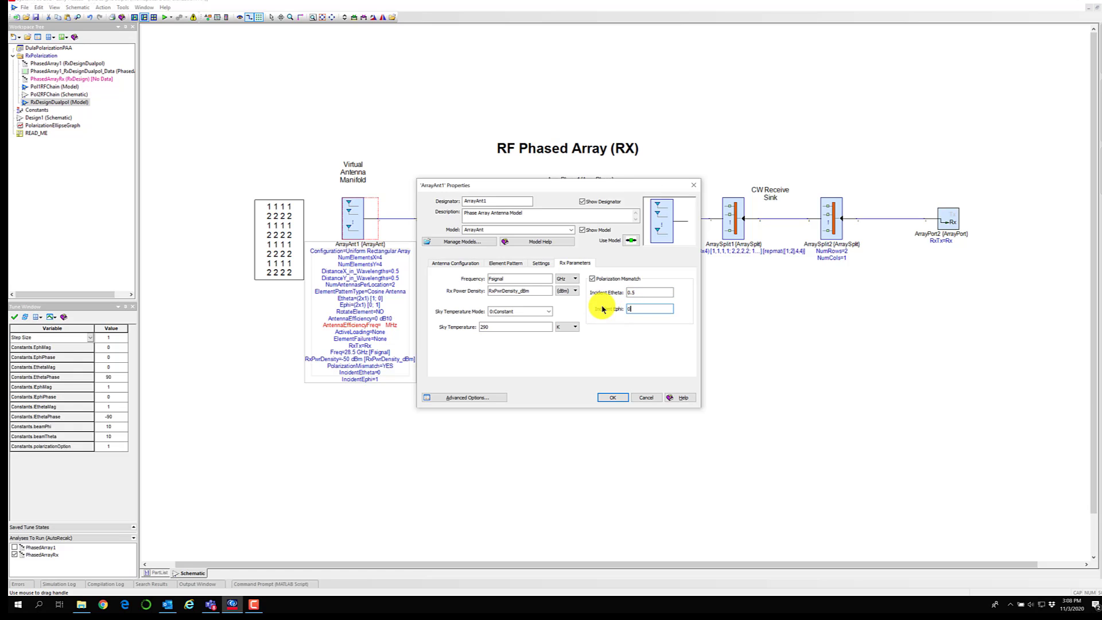
{"action": "left_click", "coordinate": [612, 397]}
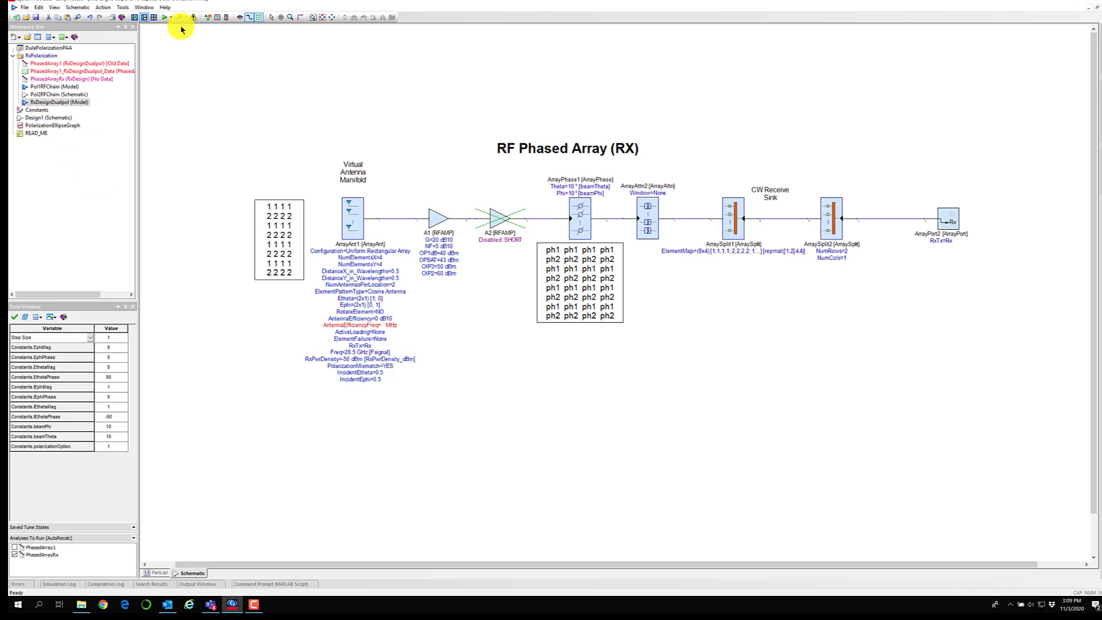
Step: Recalculate with the equal incident fields, inspect the ArraySplit1 output signal as Rectangular (Real+Imag), and return to the RxDesignDualpol schematic
{"action": "left_click", "coordinate": [164, 17]}
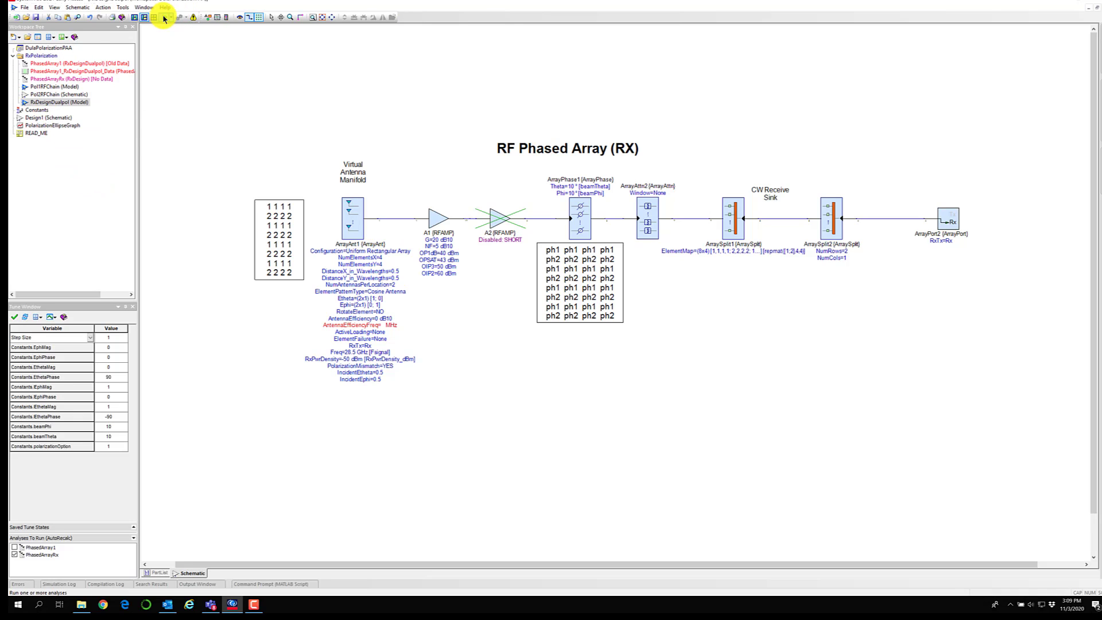
{"action": "double_click", "coordinate": [45, 71]}
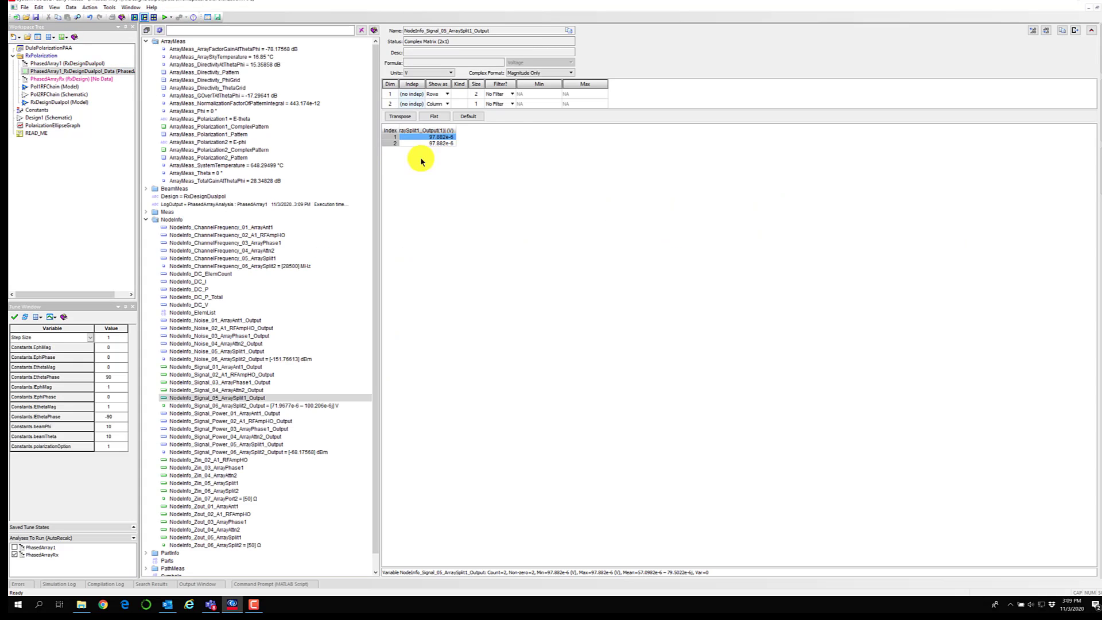
{"action": "left_click", "coordinate": [569, 74]}
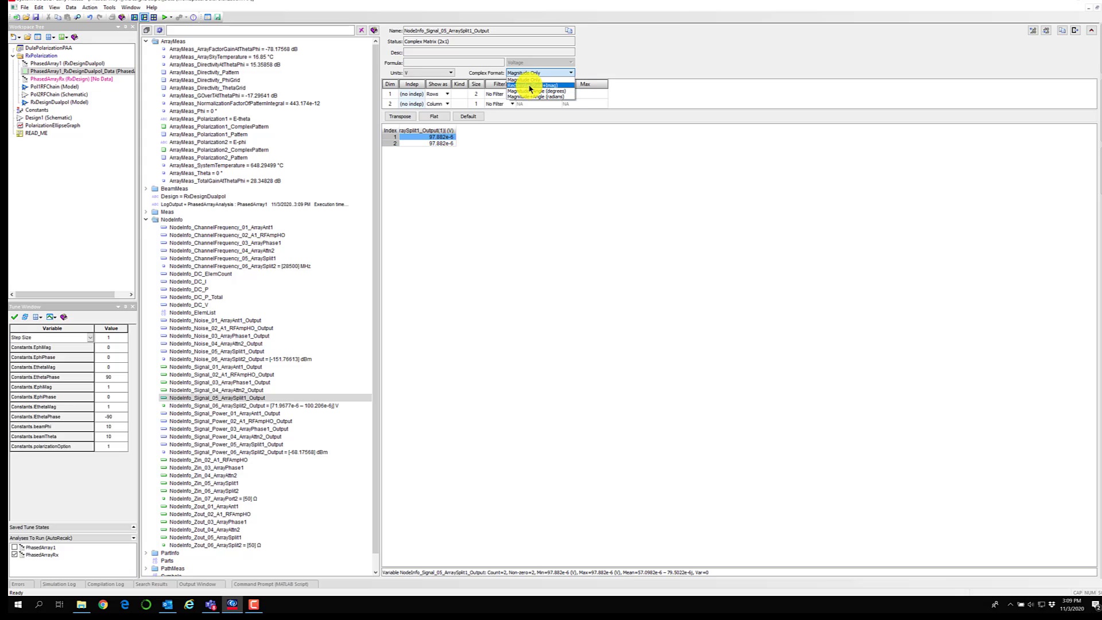
{"action": "left_click", "coordinate": [529, 86]}
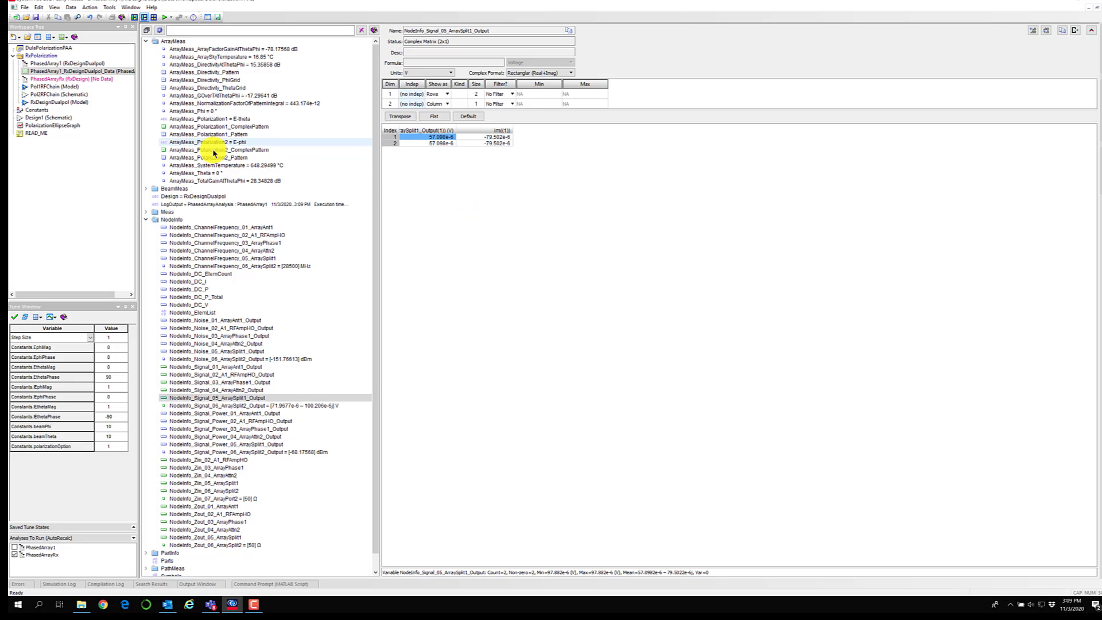
{"action": "double_click", "coordinate": [45, 103]}
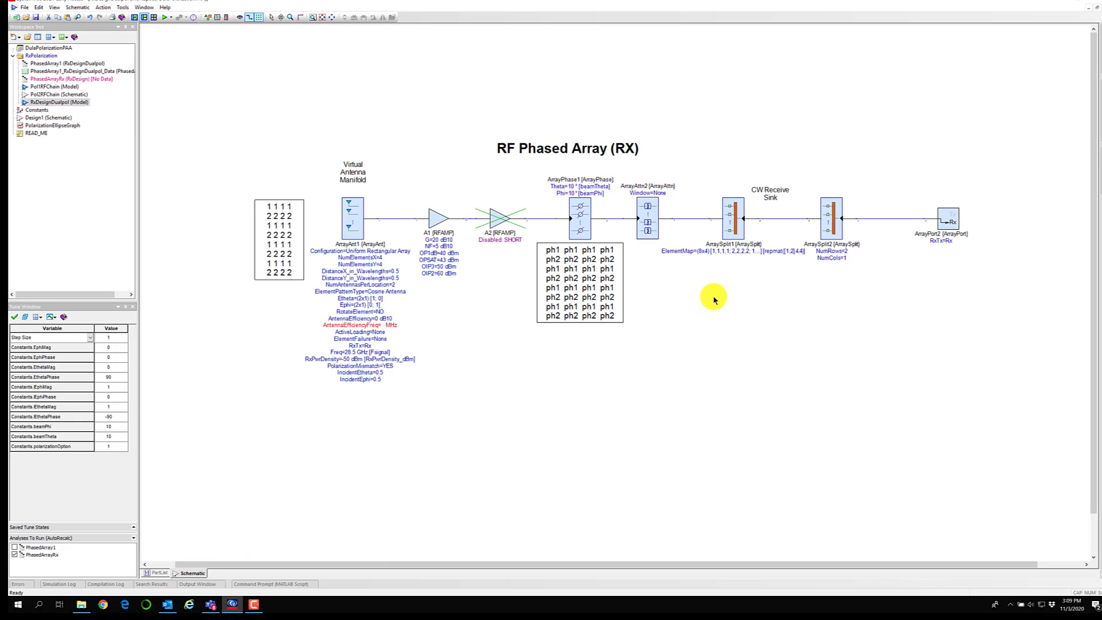